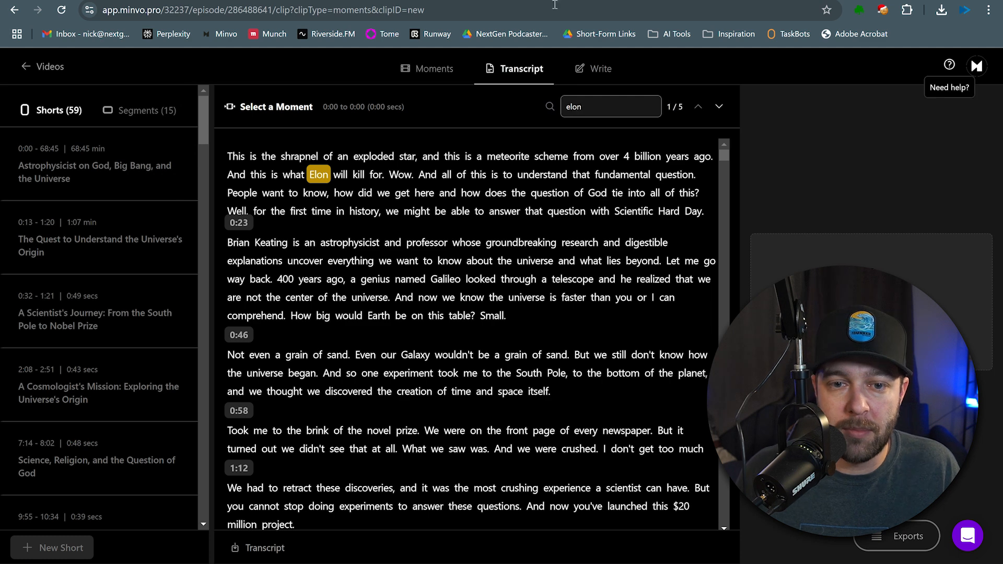
- Go through the "elon" matches to "This is what Elon will kill for" near 67:00 and create a short from that passage onward
click(615, 116)
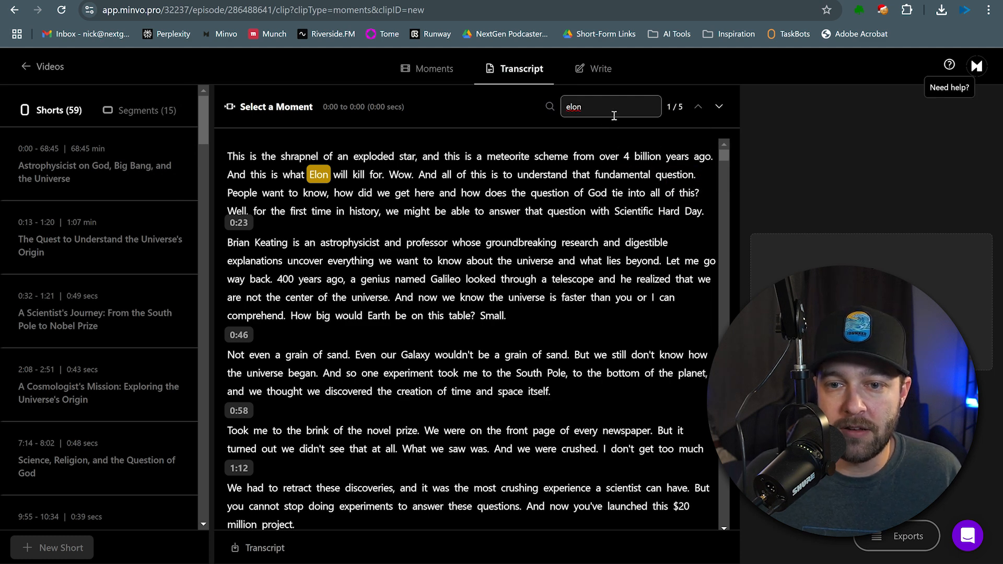
click(719, 107)
click(719, 108)
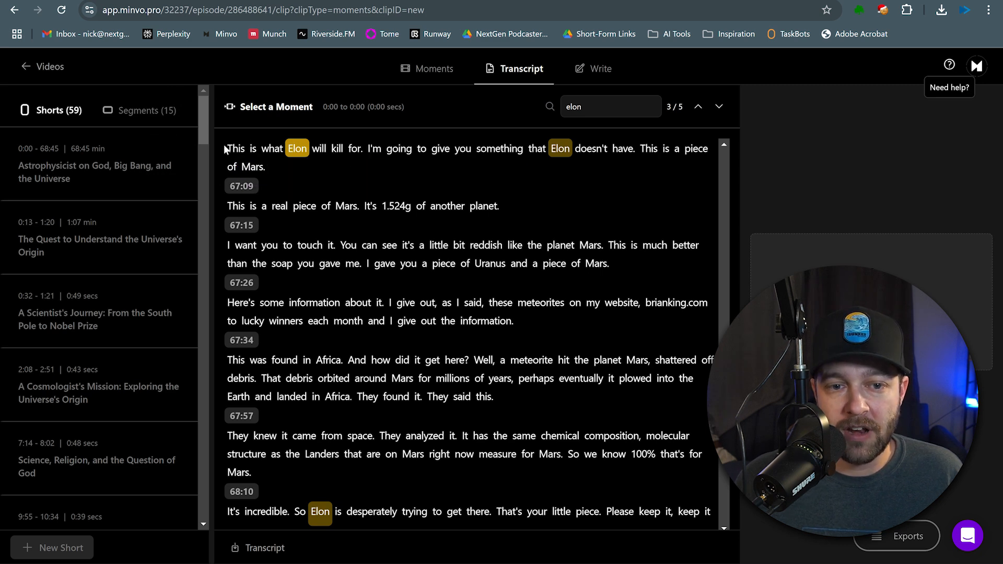
drag(230, 149, 462, 480)
click(905, 426)
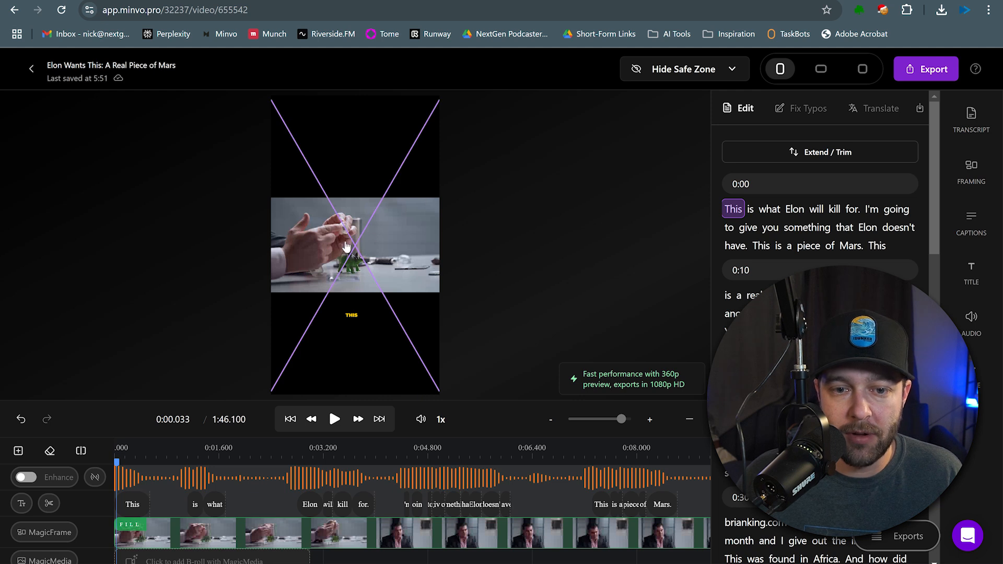
- Apply MagicFrame to reframe the clip's shots for the vertical format, and check the speaker shot at about 4.7 seconds
click(411, 464)
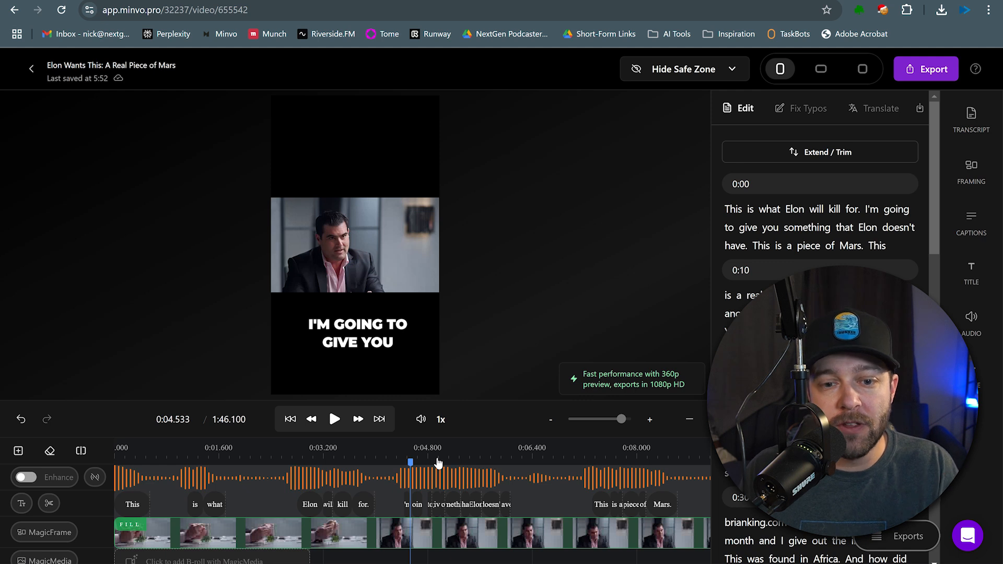
click(292, 277)
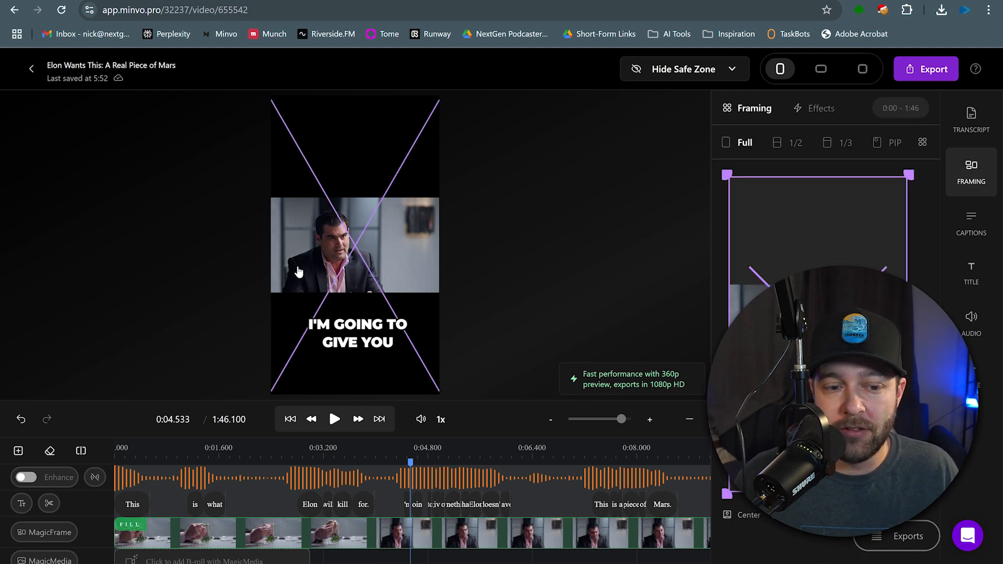
click(51, 532)
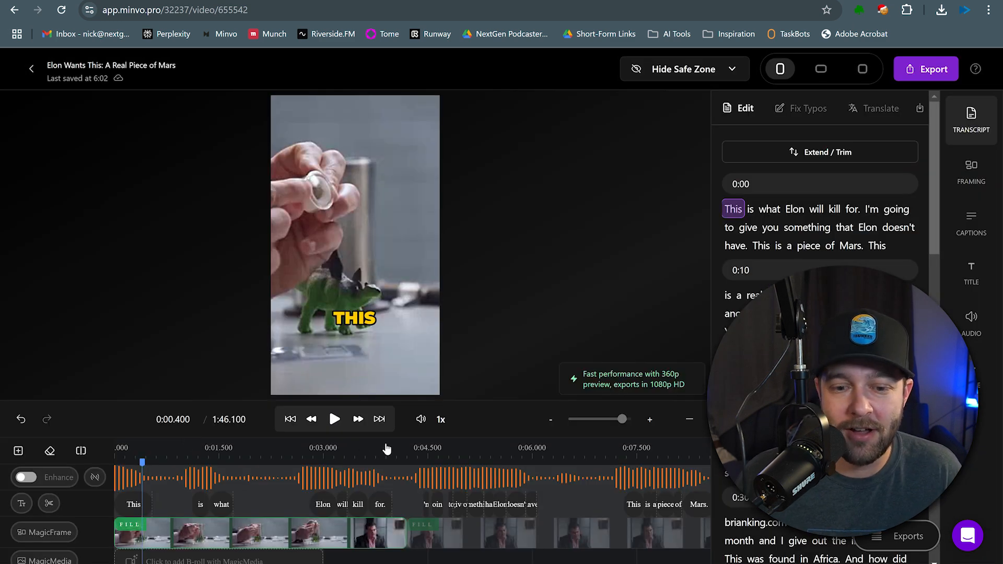
click(440, 459)
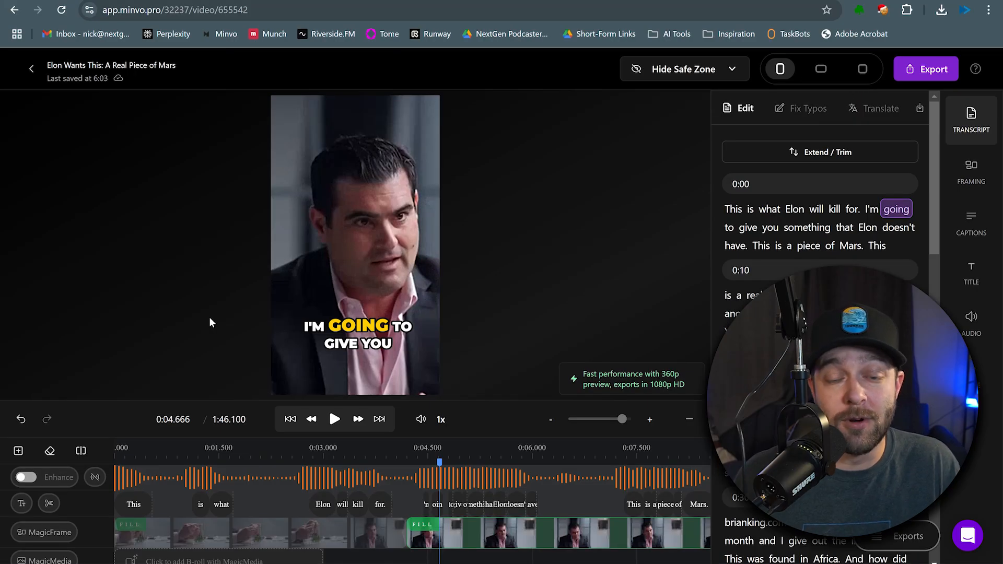
- Add a title at the start of the clip reading "ELON MUSK IS WILLING TO K*LL FOR THIS" followed by a 😳 emoji
scroll(196, 475, down, 2)
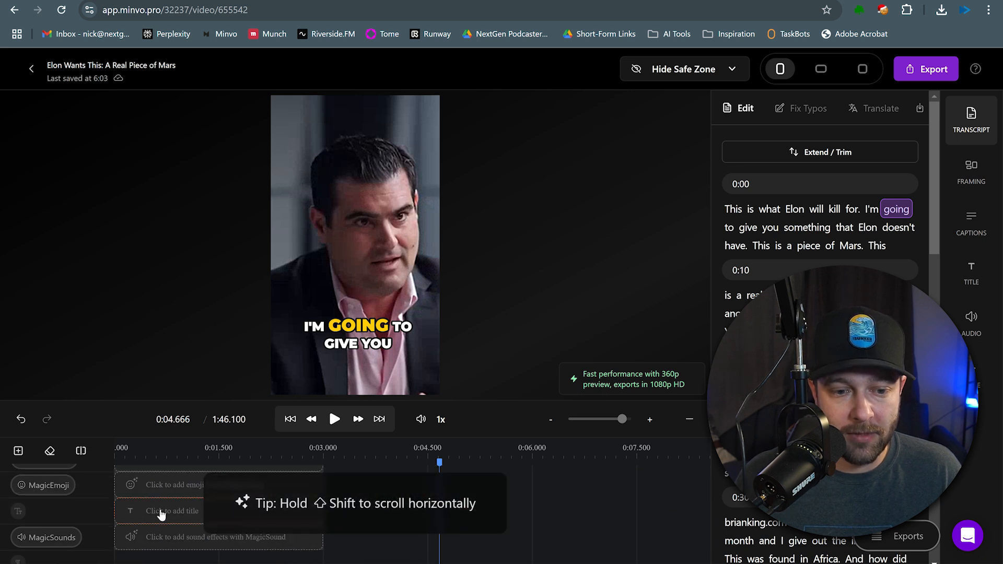
click(179, 512)
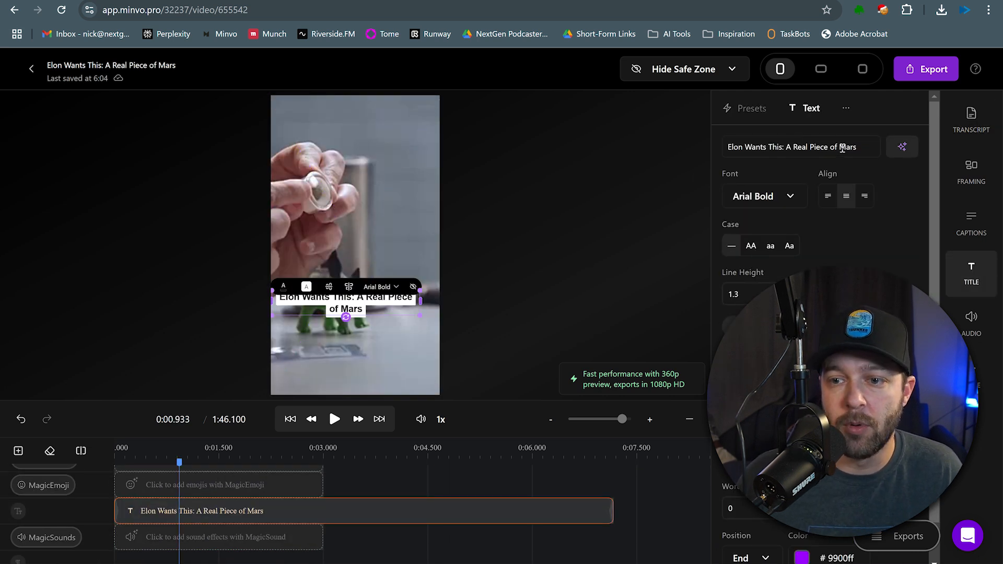
drag(865, 148, 714, 154)
text("ELON MUSK IS WILLING TO K*LL FOR THIS" 😳)
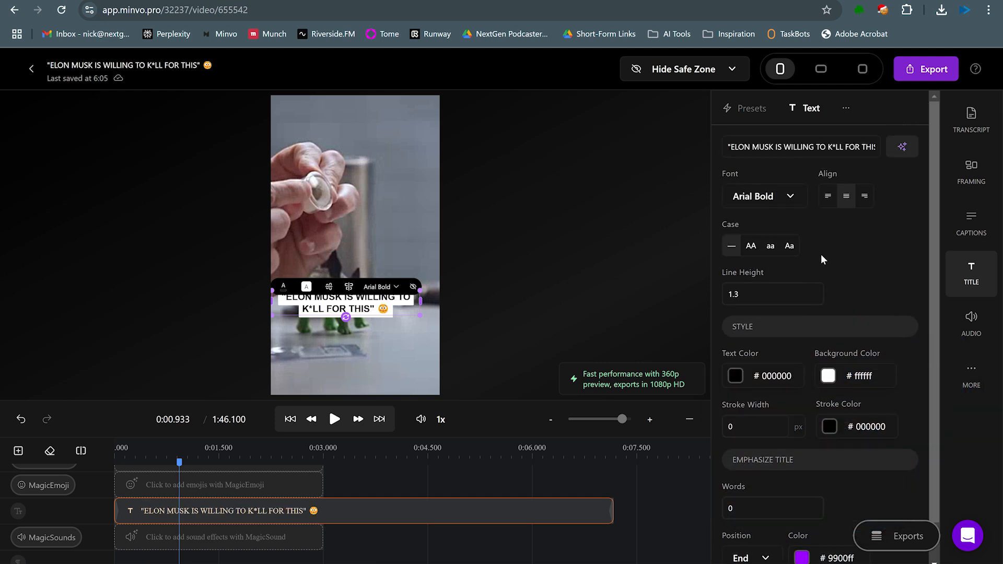
- Cut the sentence "This is a real piece of Mars." around 0:10 of the transcript
scroll(800, 297, down, 1)
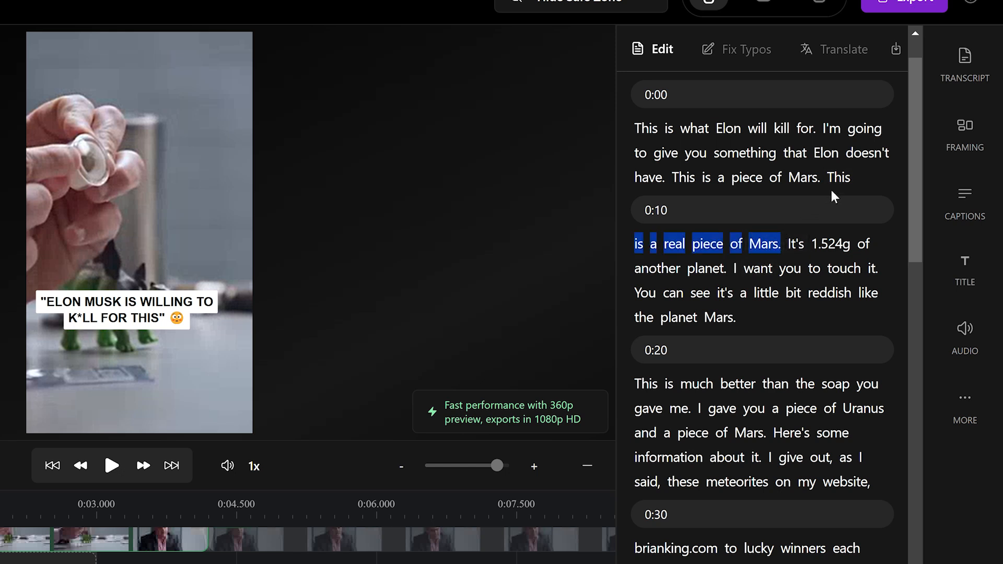
drag(830, 178, 831, 178)
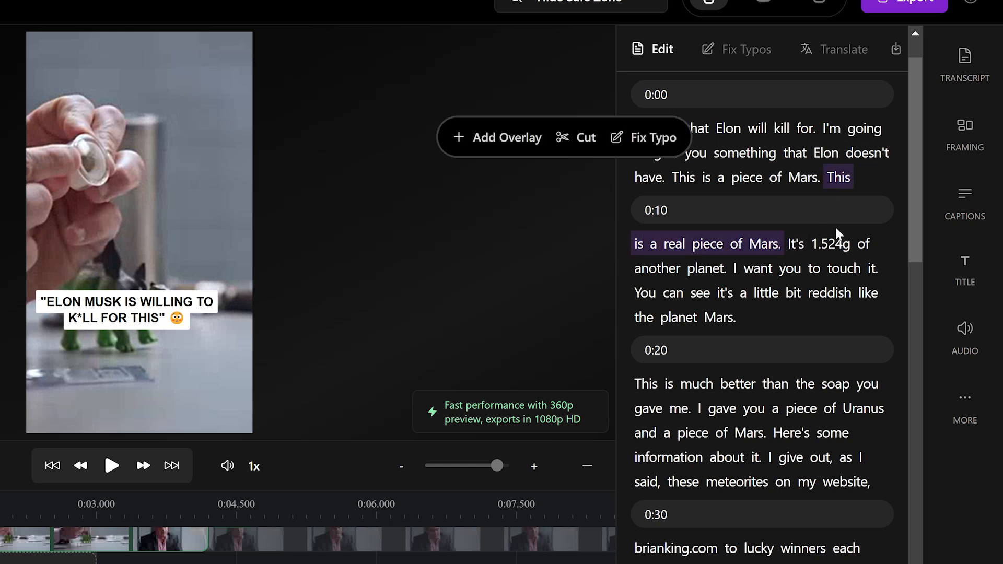
click(578, 149)
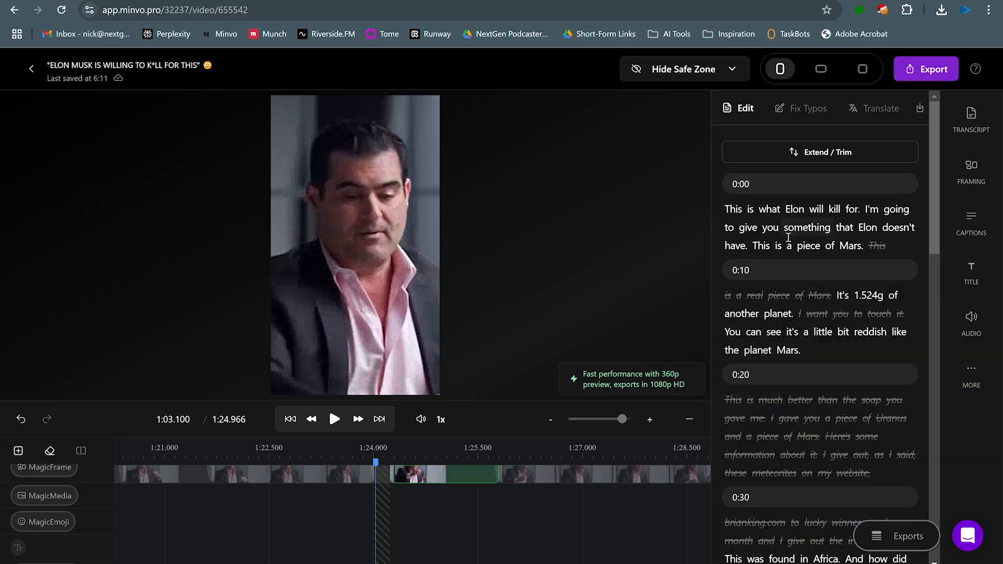
- Review the cuts across the transcript and timeline, and trim the end of the segment finishing with "the planet Mars" slightly earlier
scroll(801, 253, down, 1)
scroll(801, 253, down, 2)
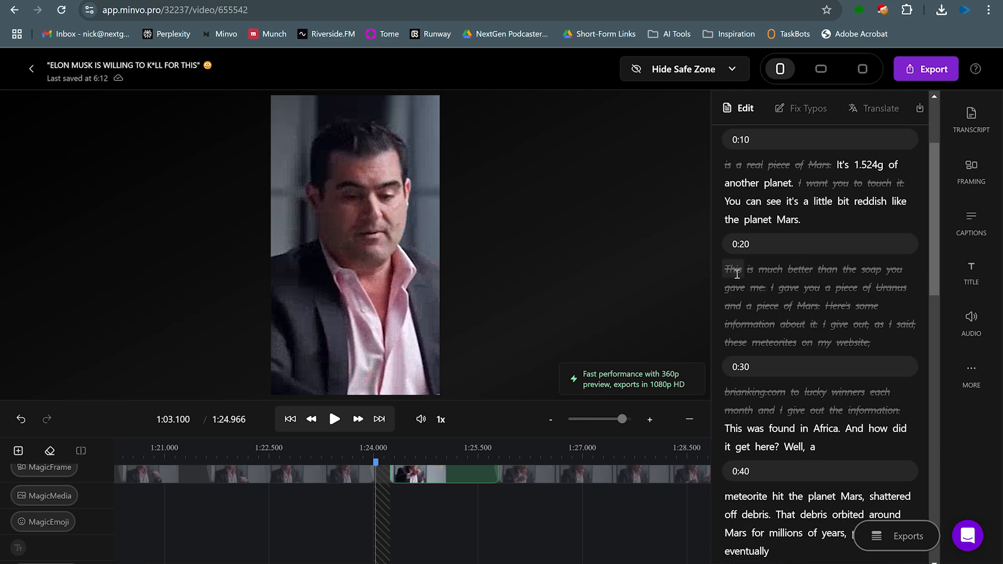
scroll(778, 338, down, 10)
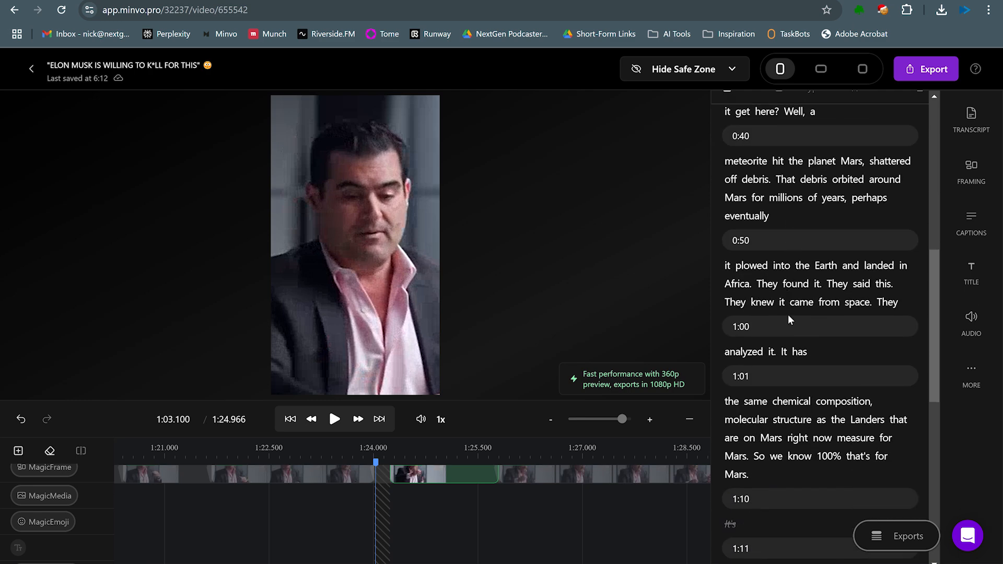
scroll(788, 313, down, 1)
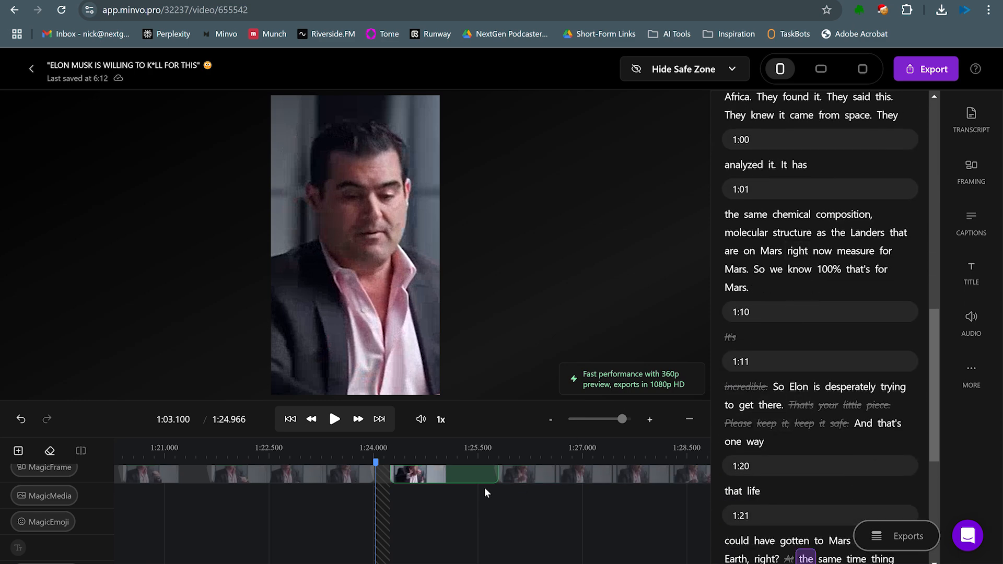
scroll(442, 509, up, 2)
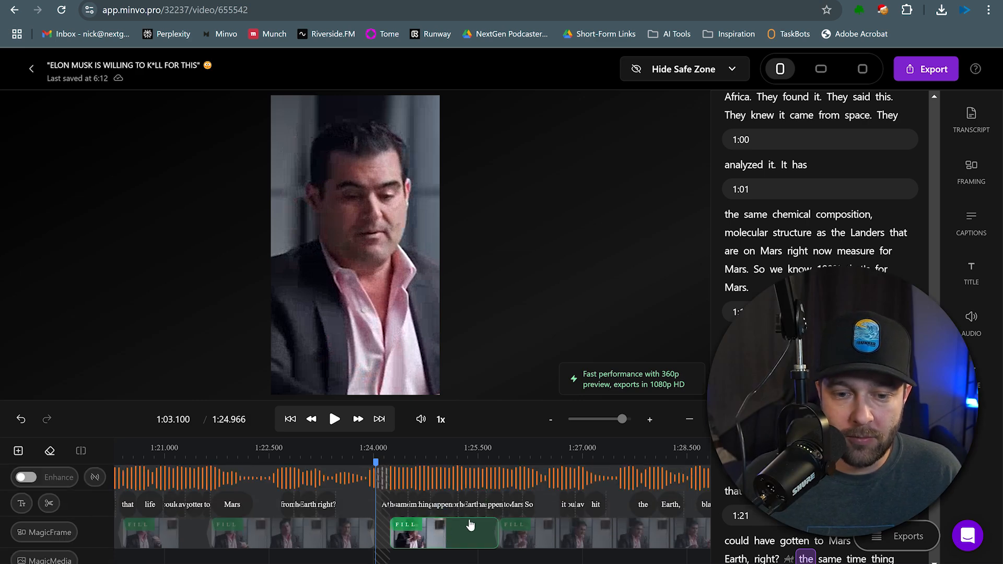
scroll(471, 524, left, 5)
scroll(487, 508, down, 2)
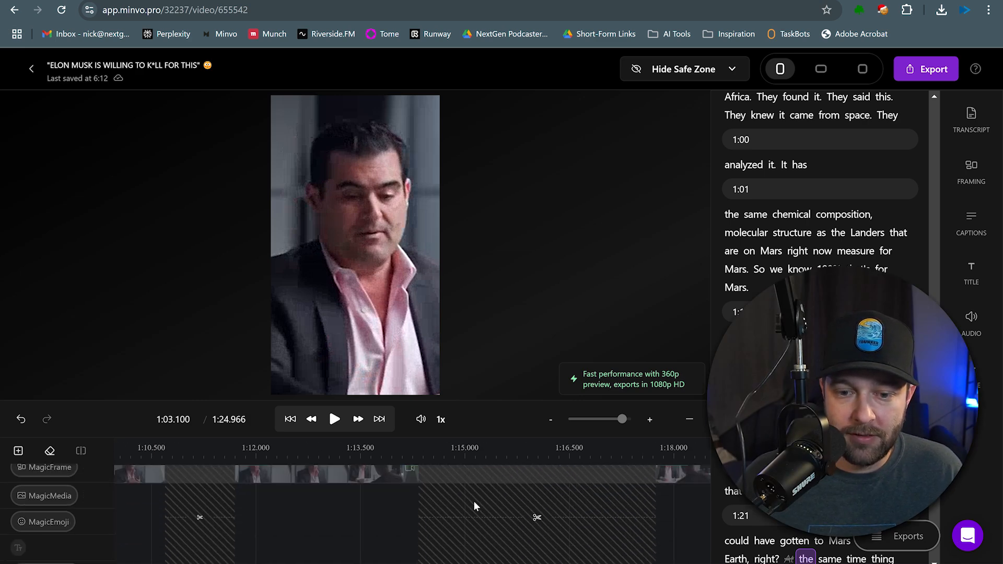
scroll(585, 513, up, 2)
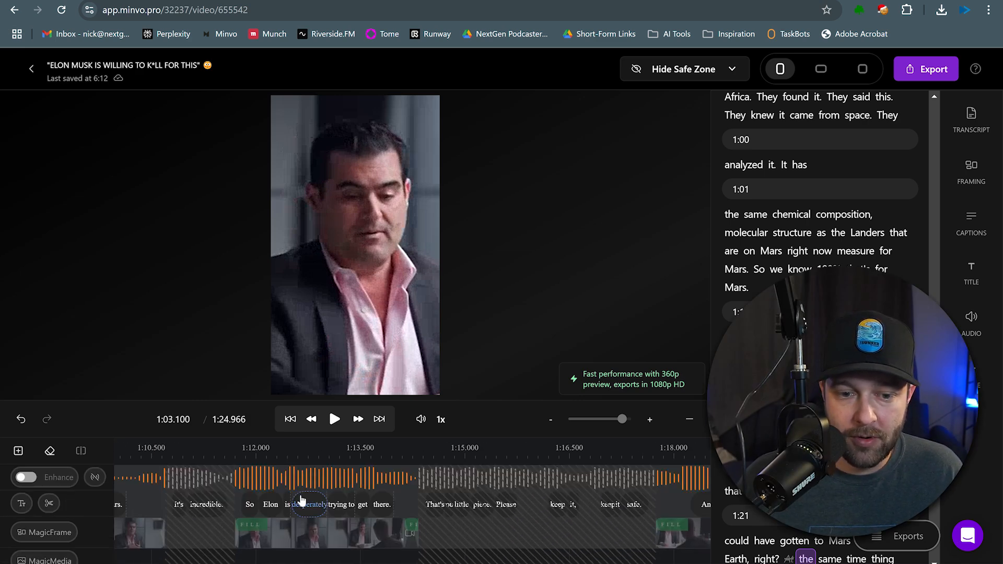
scroll(526, 502, left, 10)
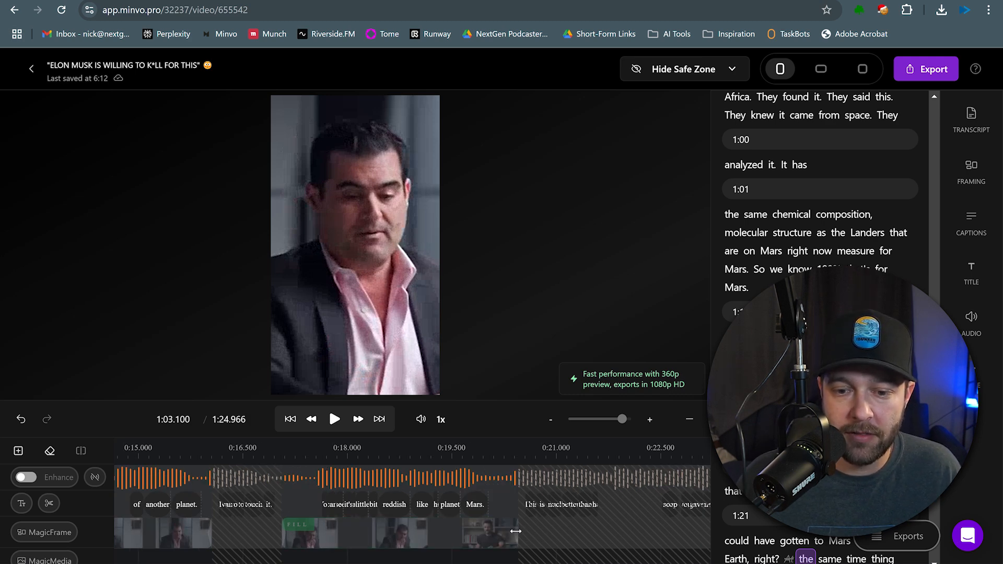
drag(516, 530, 500, 530)
scroll(485, 521, right, 8)
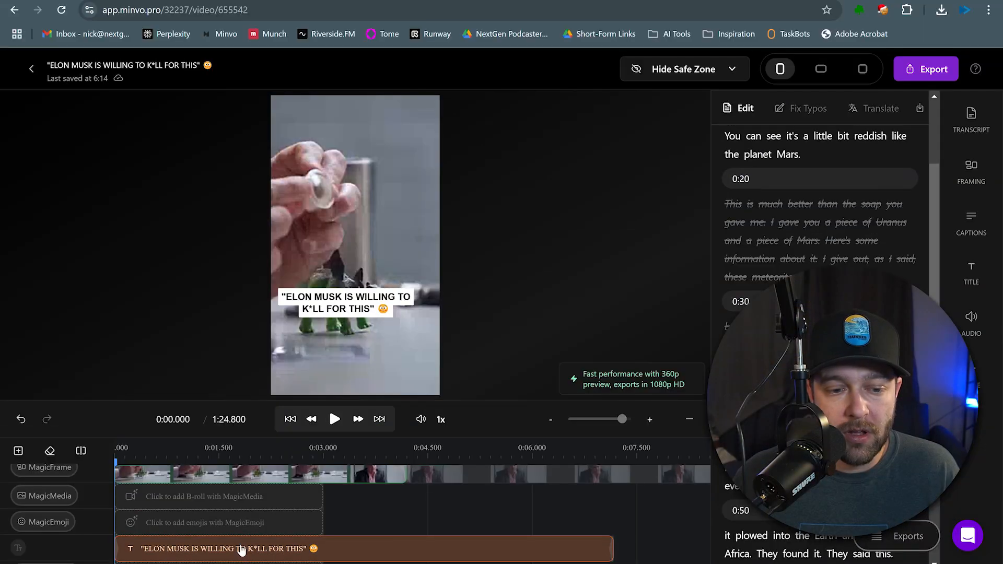
- Add AI-generated images that cover the entire screen with MagicMedia, and preview the first two inserted visuals
click(52, 496)
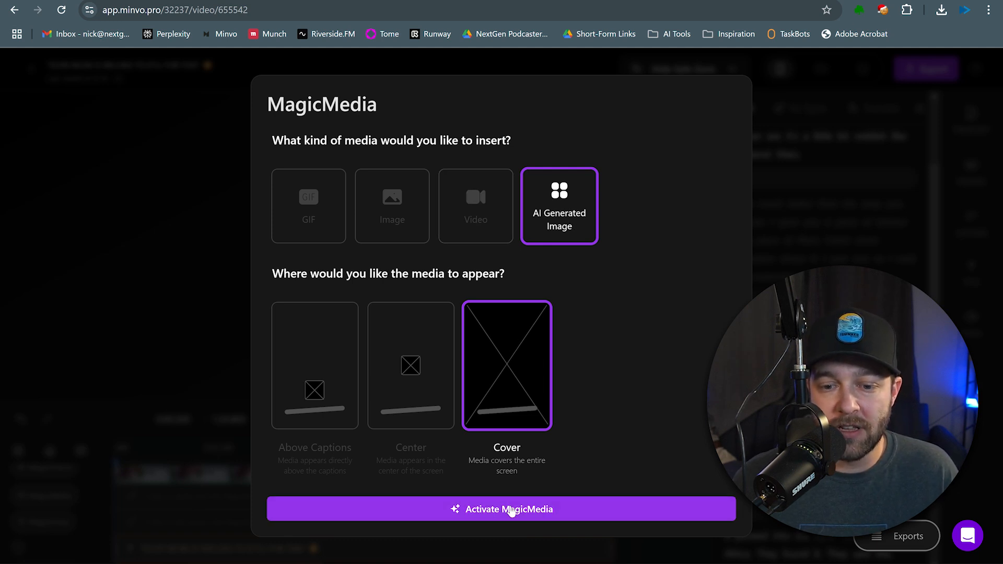
click(512, 510)
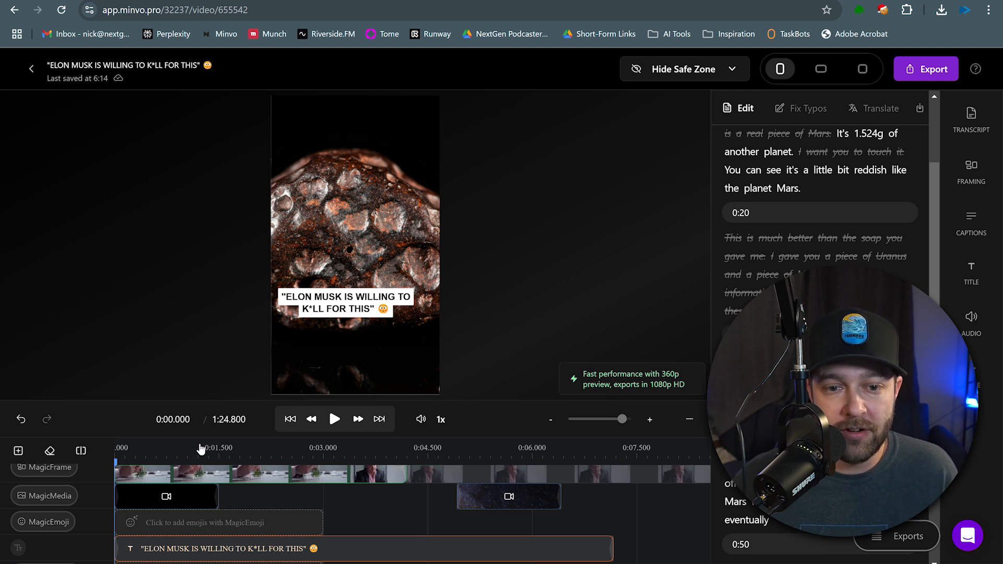
click(181, 457)
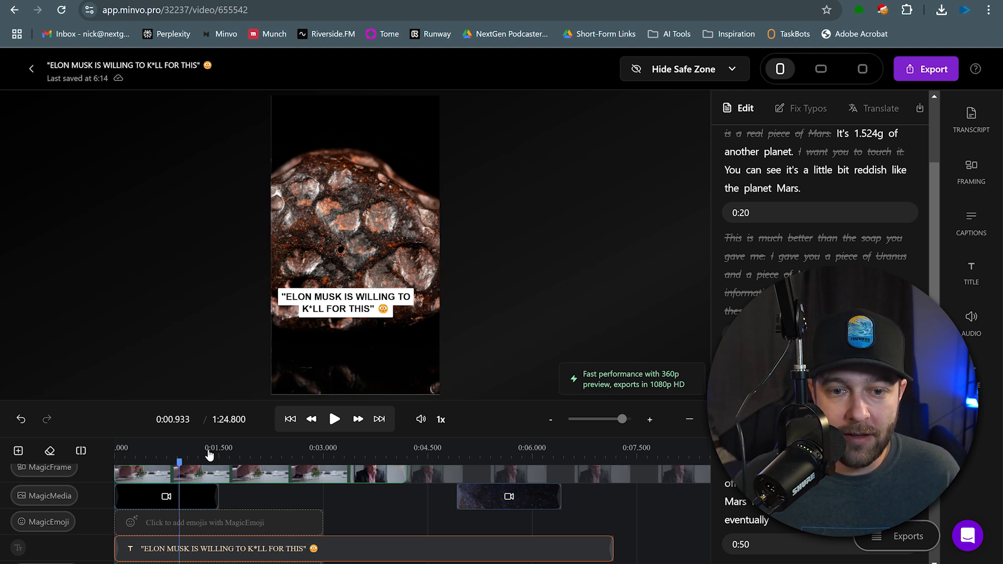
click(201, 457)
click(157, 453)
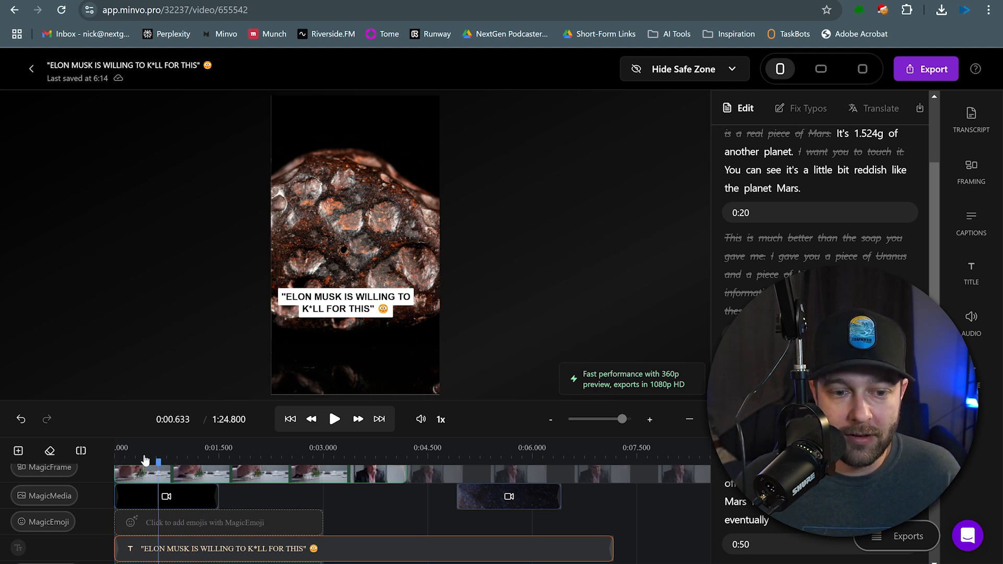
click(143, 460)
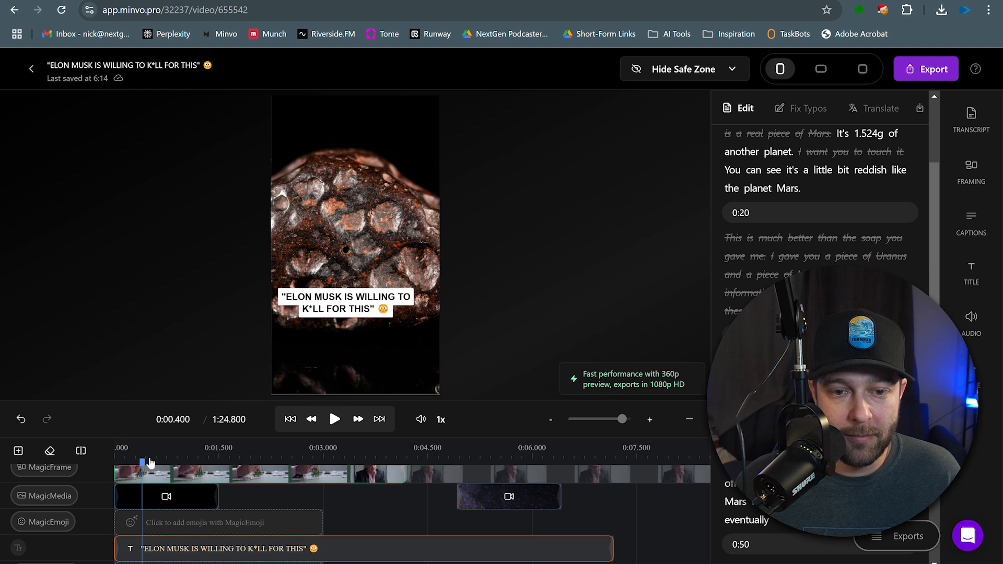
click(482, 457)
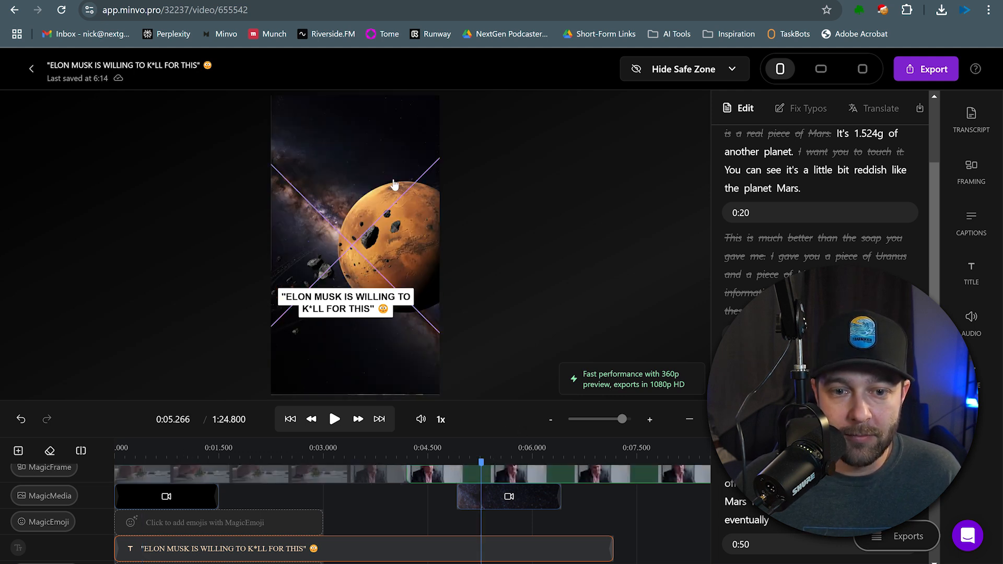
- Insert a media overlay at 1:04.580, at the words "as the Landers", and upload the Mars rover image for it
scroll(456, 449, up, 2)
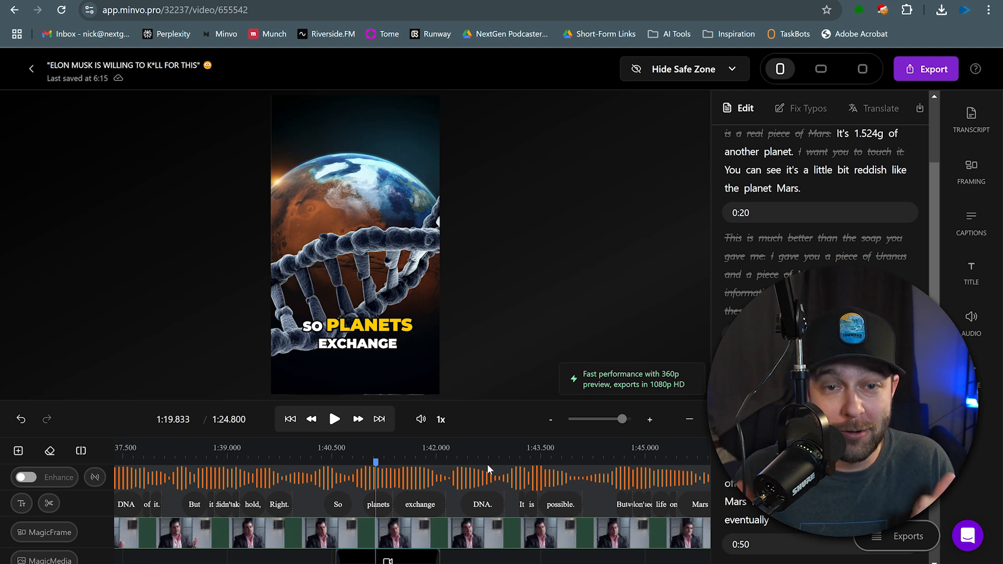
scroll(528, 507, left, 5)
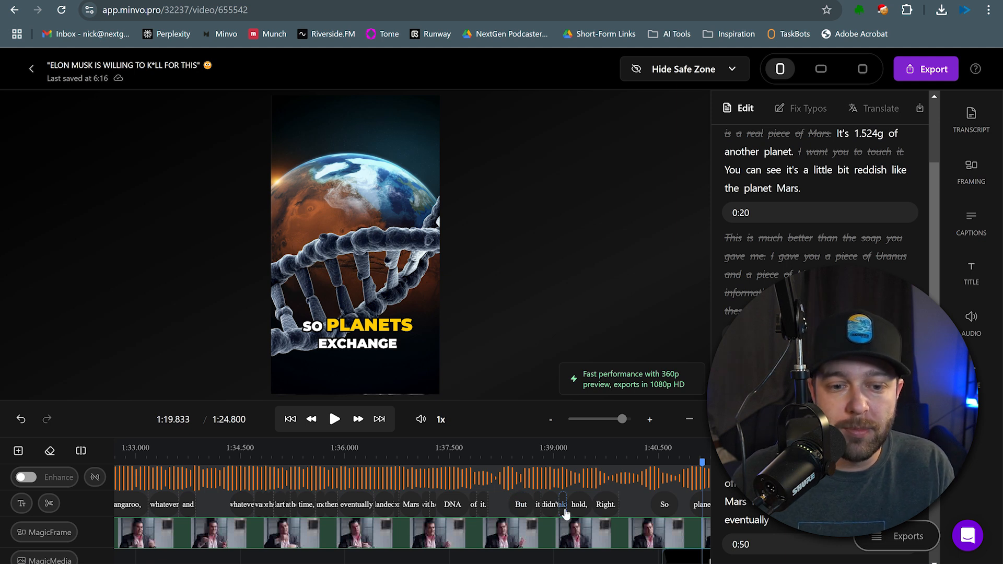
scroll(334, 465, left, 15)
scroll(374, 474, down, 1)
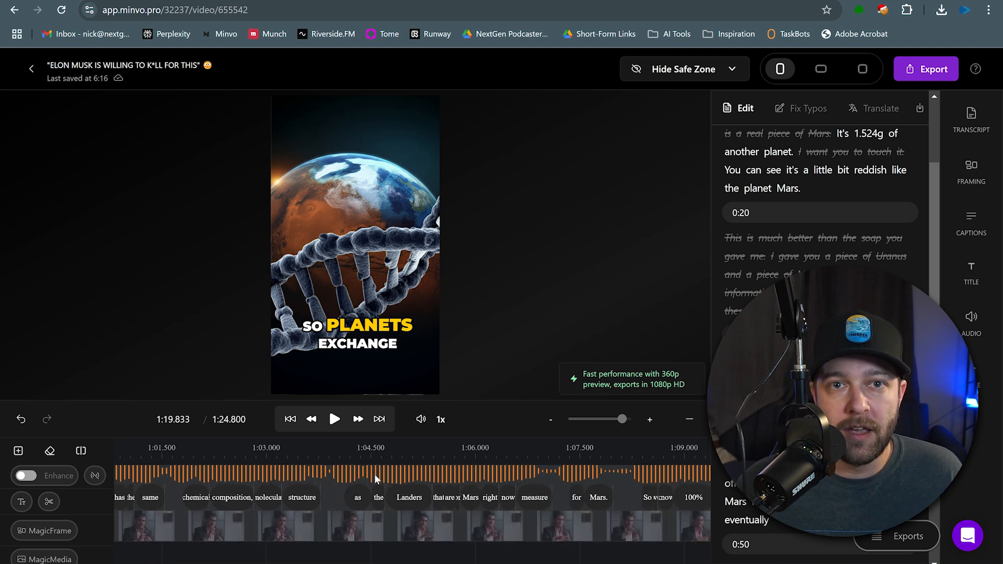
scroll(374, 474, down, 2)
click(375, 495)
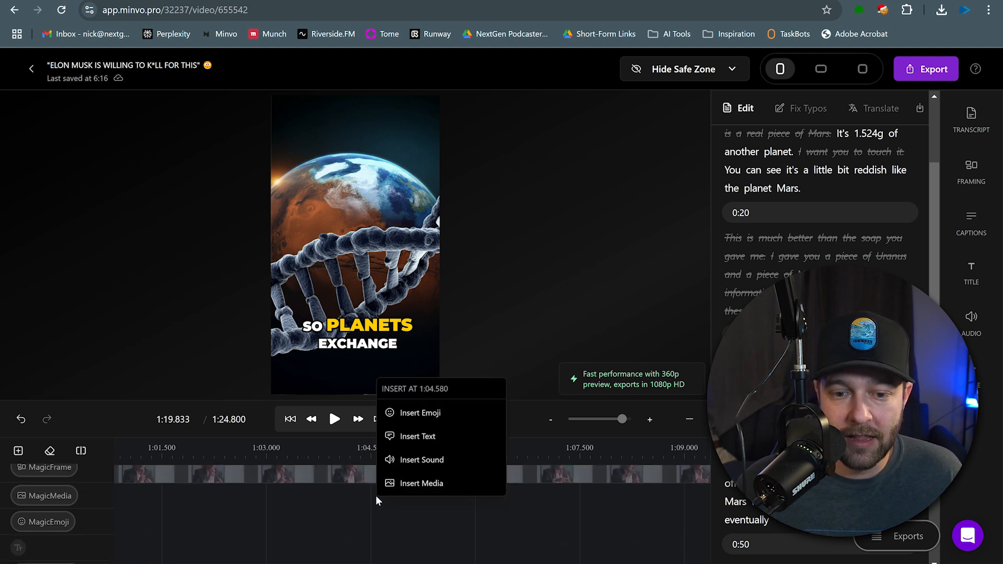
click(400, 485)
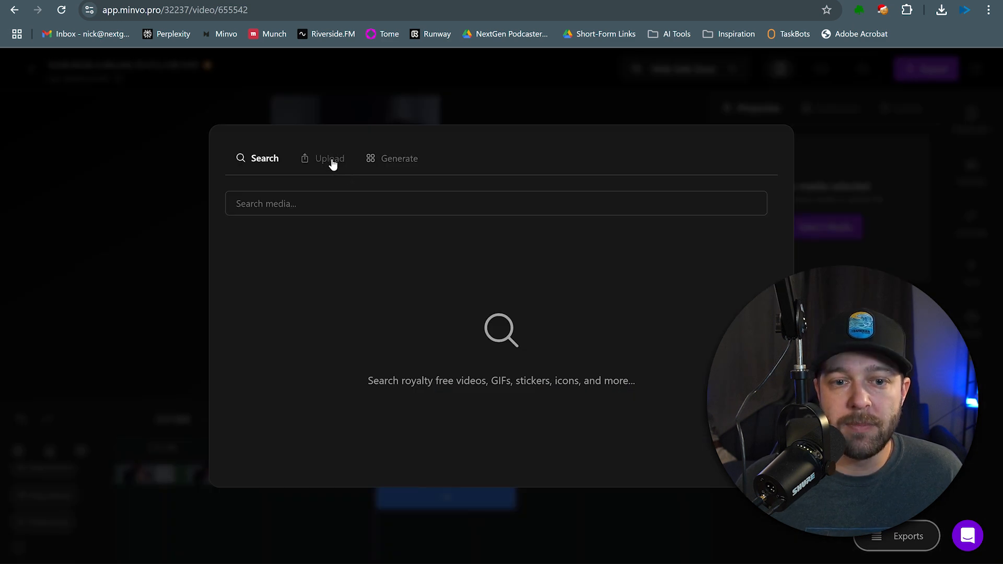
click(331, 163)
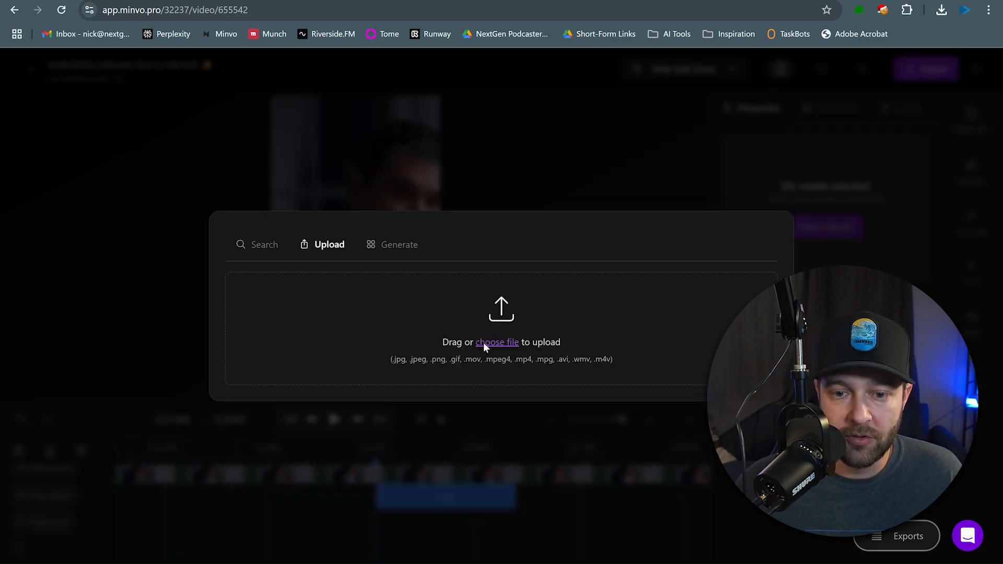
key(Escape)
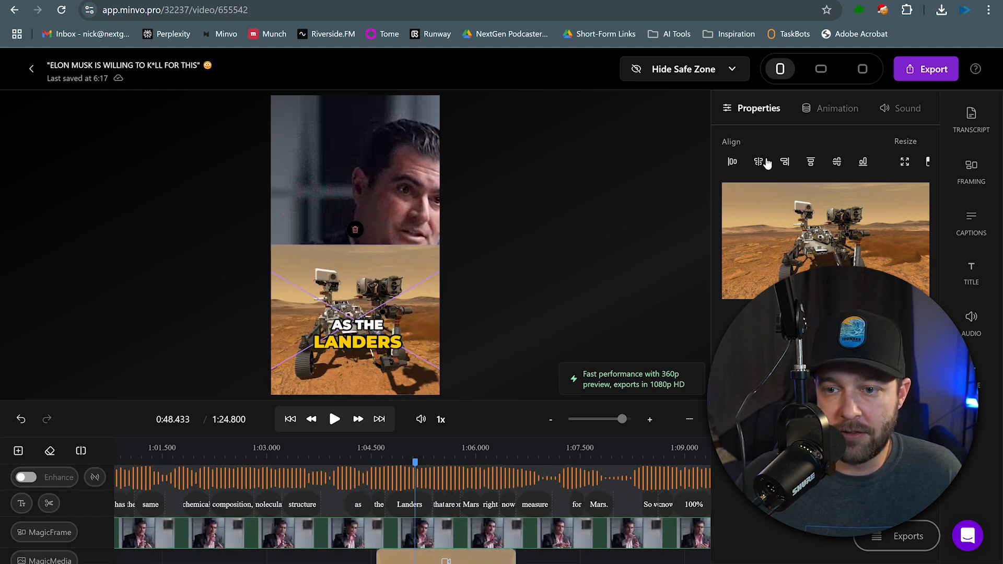
- Center the rover image vertically and resize it to fill the whole vertical frame
click(838, 166)
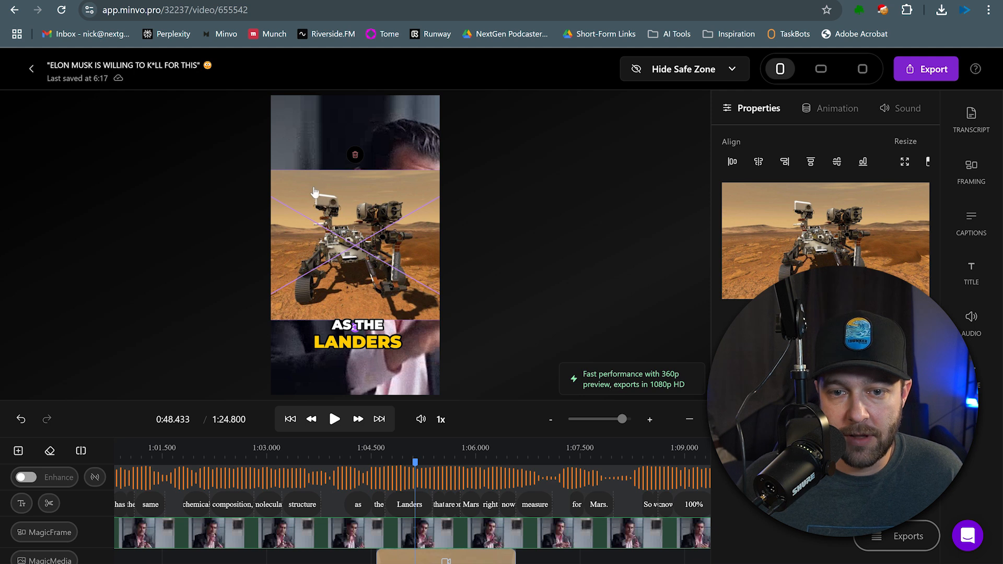
click(904, 163)
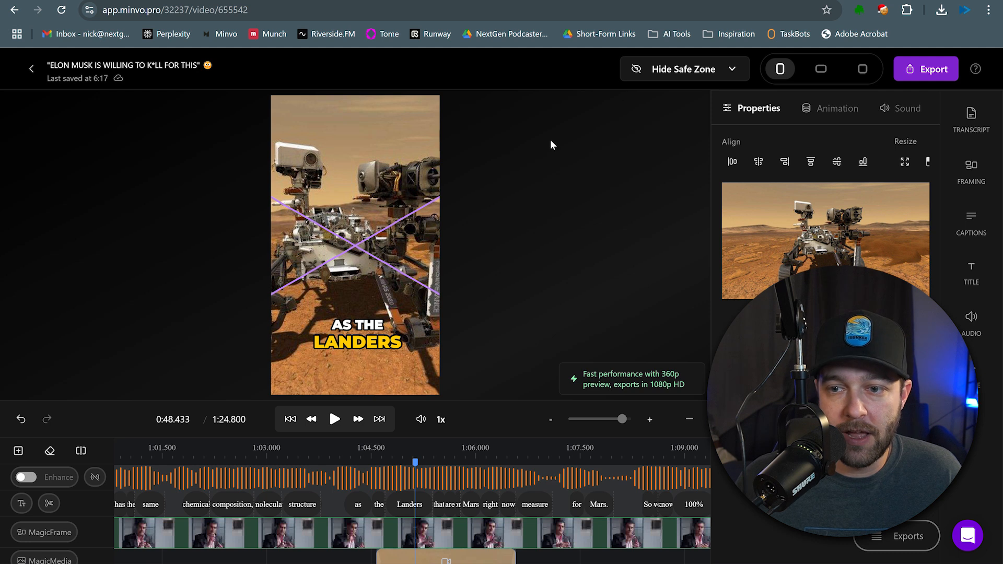
- Animate the rover image with Pop for both entrance and exit, and Zoom In while it is shown
click(818, 110)
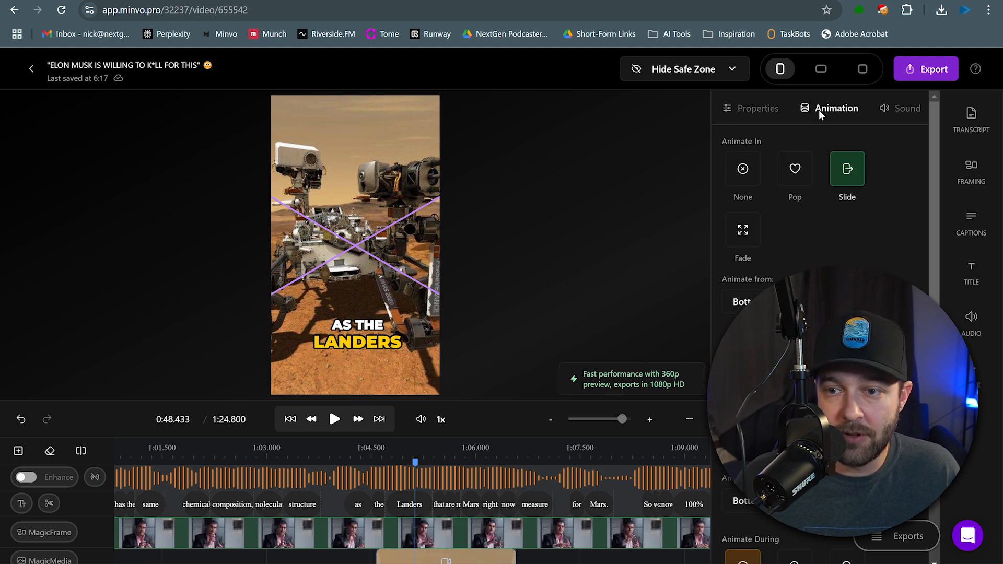
click(794, 176)
click(796, 261)
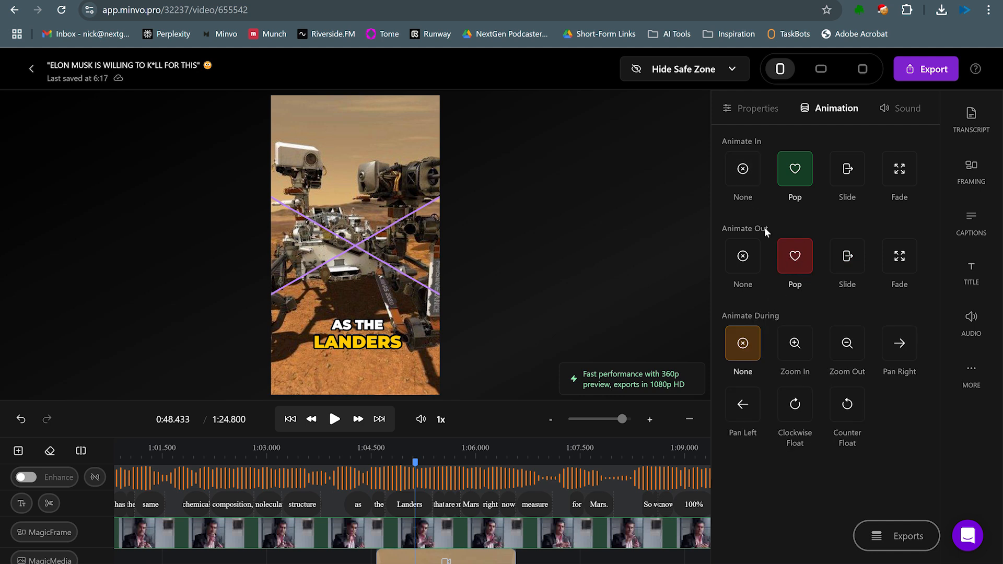
click(794, 344)
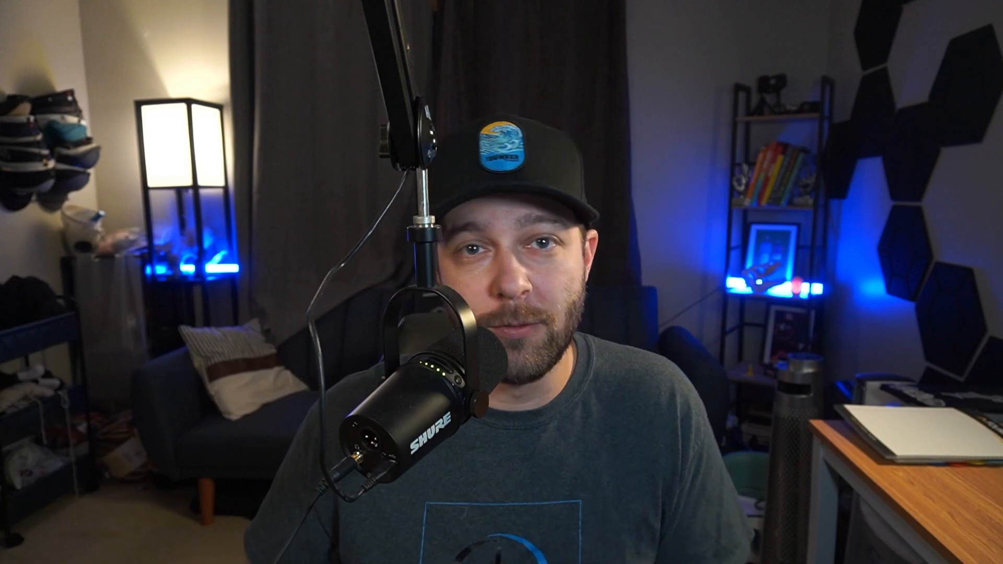